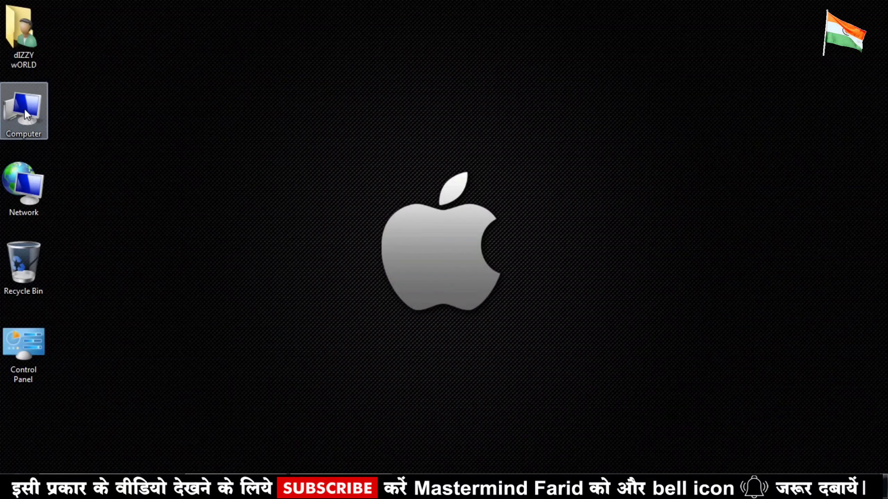
Check the computer's system type in its properties and download the Hindi typing software for Windows 7 - 64 bit OS
right_click(25, 110)
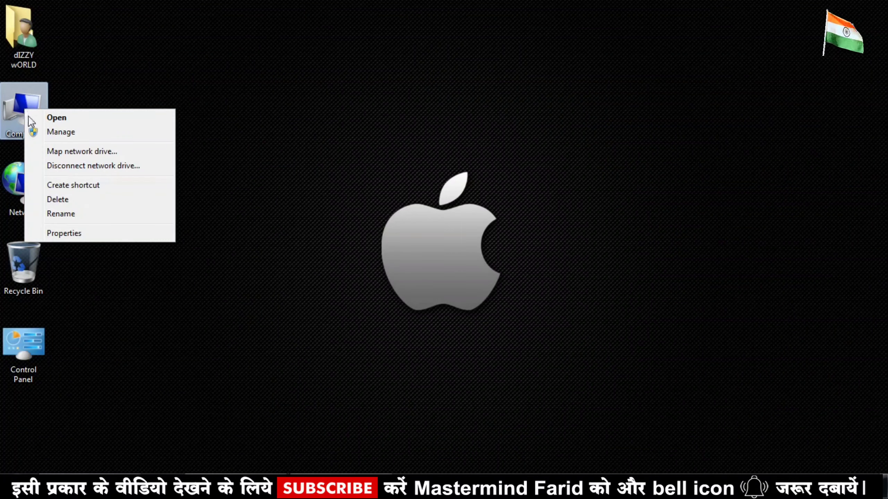
left_click(77, 240)
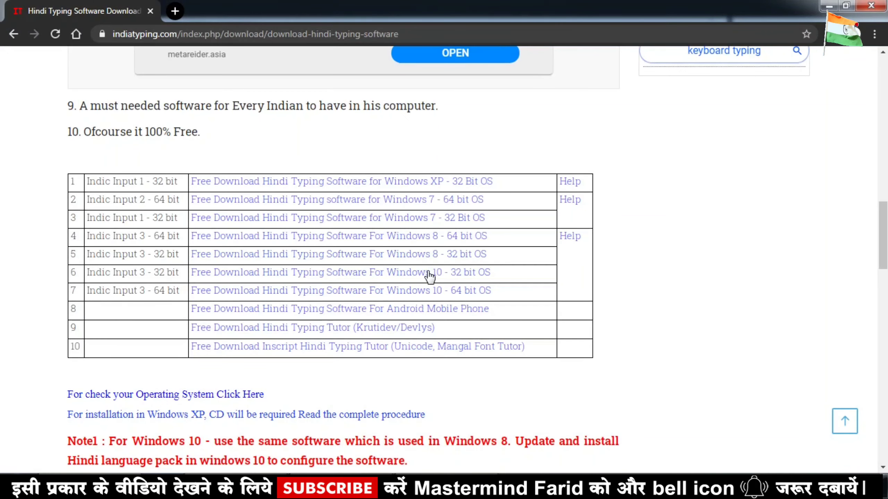
left_click(375, 200)
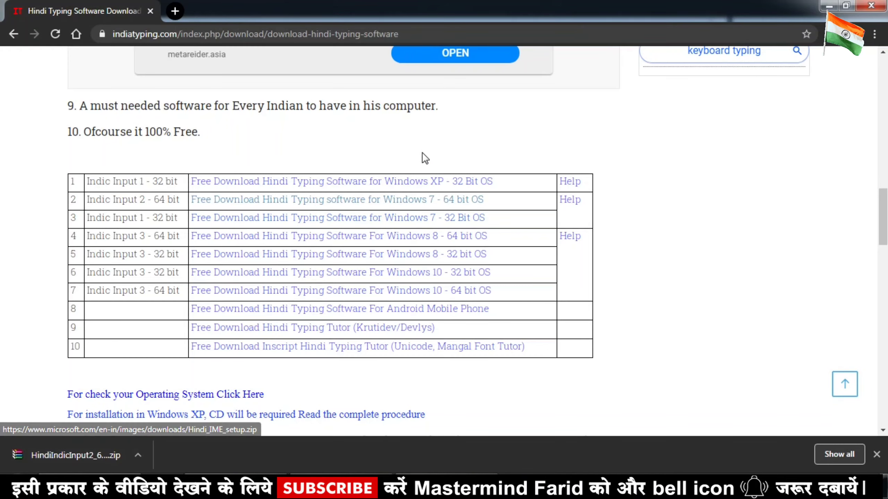
Locate the downloaded HindiIndicInput2_64-bit archive in its folder and extract it there
key("ctrl+j")
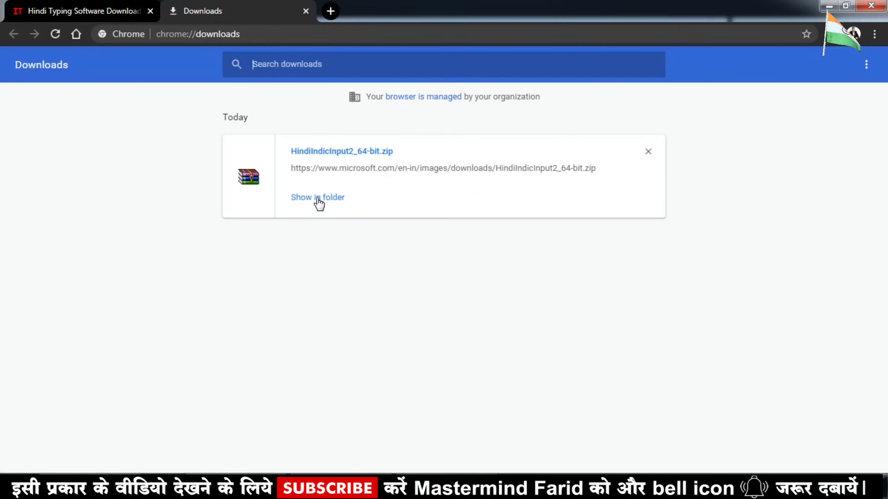
left_click(317, 198)
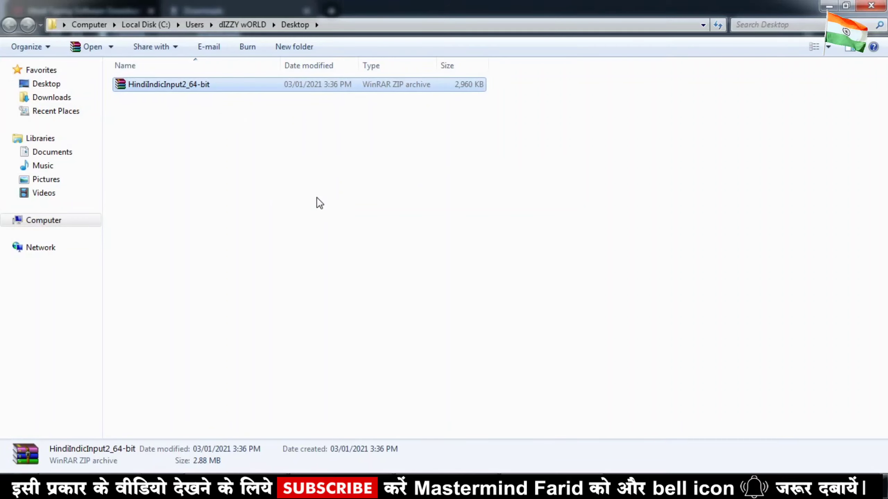
right_click(153, 84)
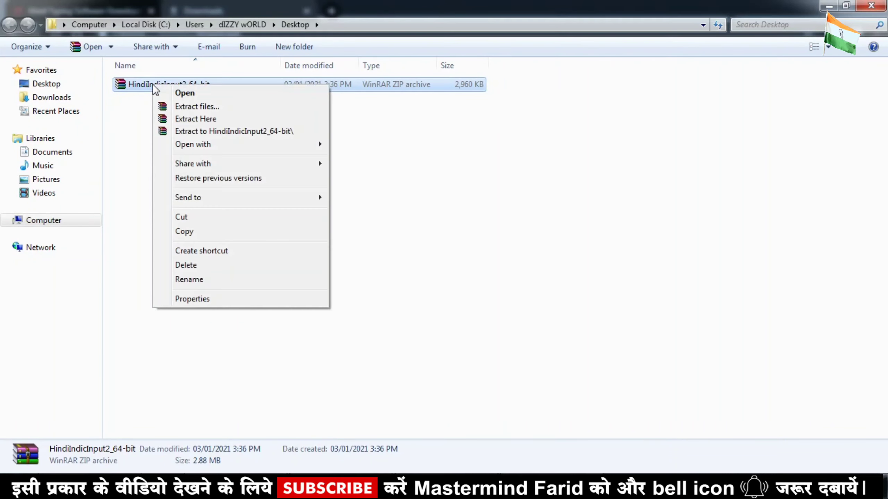
left_click(221, 119)
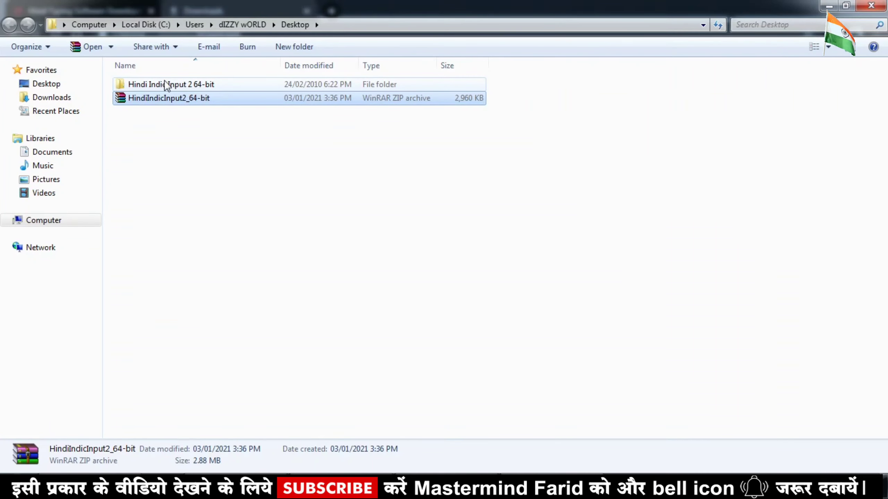
Run setup from the extracted Hindi Indic Input 2 64-bit folder and complete the Hindi Indic Input 2 installation
left_click(177, 85)
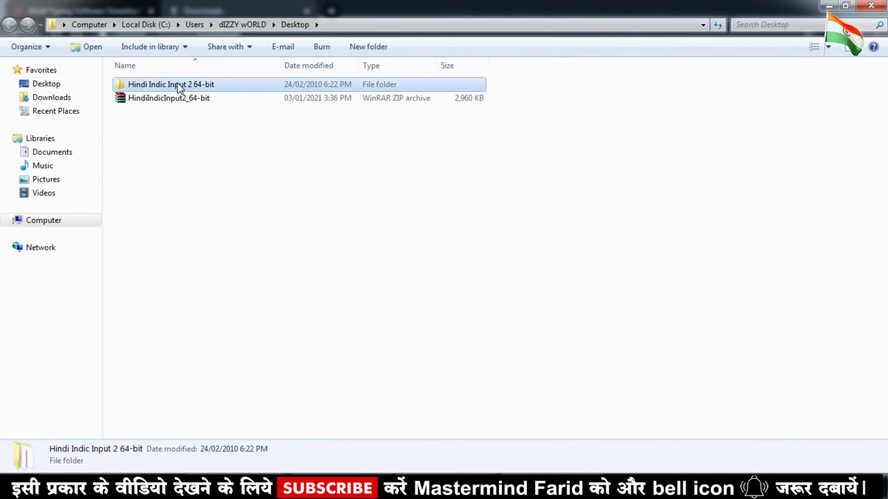
double_click(178, 83)
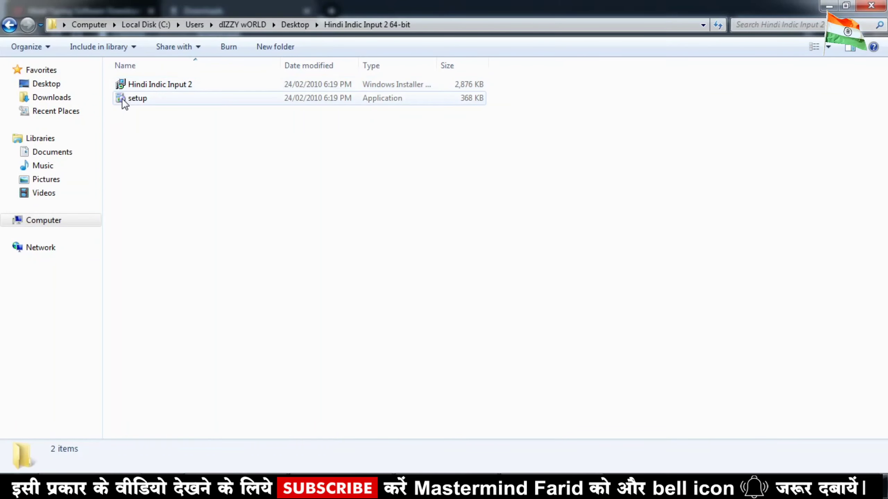
double_click(137, 98)
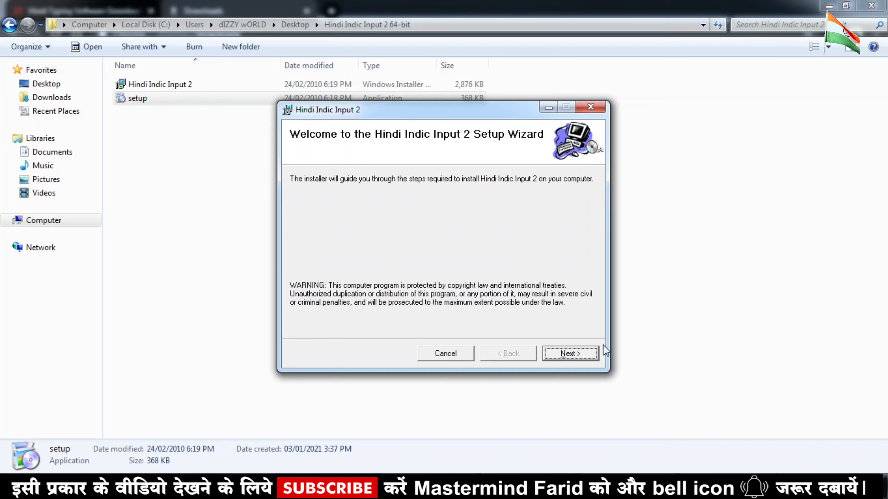
left_click(587, 354)
left_click(330, 311)
left_click(575, 356)
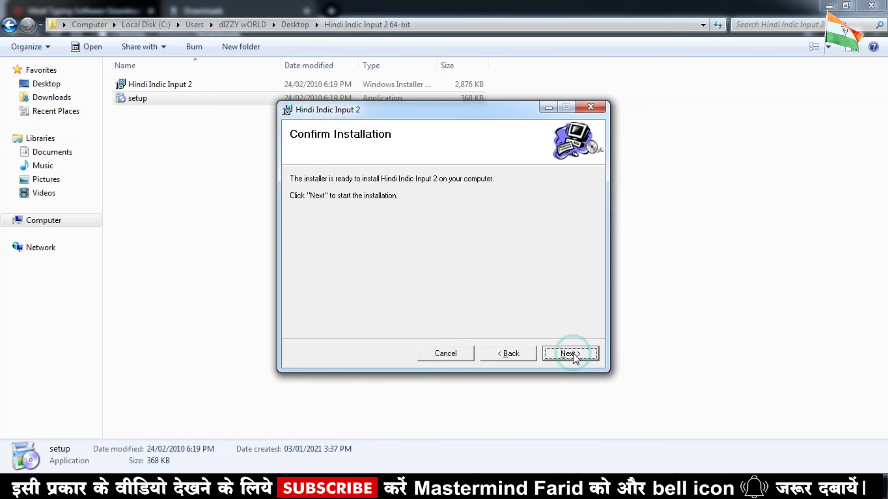
left_click(578, 355)
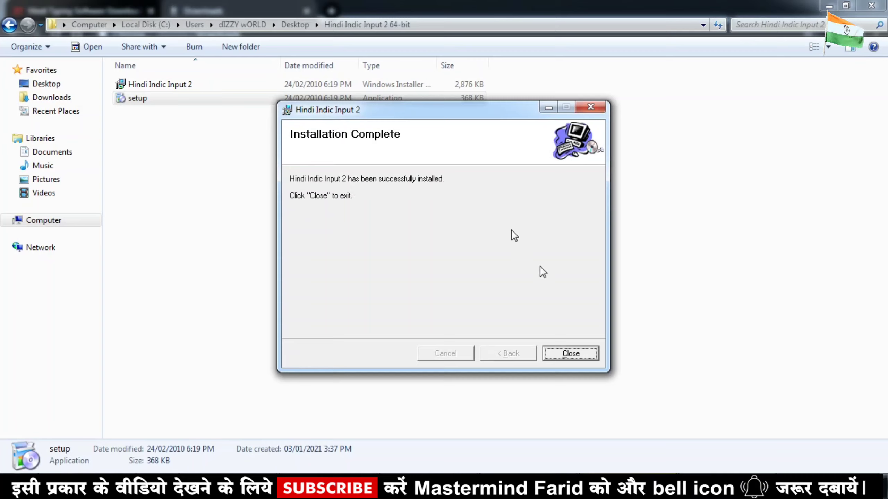
left_click(571, 354)
Minimise the open folder and browser windows to return to the desktop
left_click(830, 7)
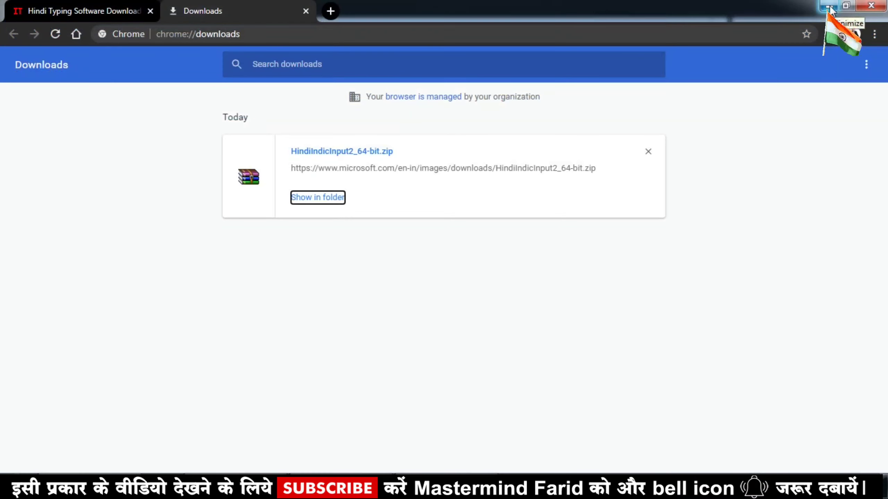
left_click(830, 7)
left_click(830, 7)
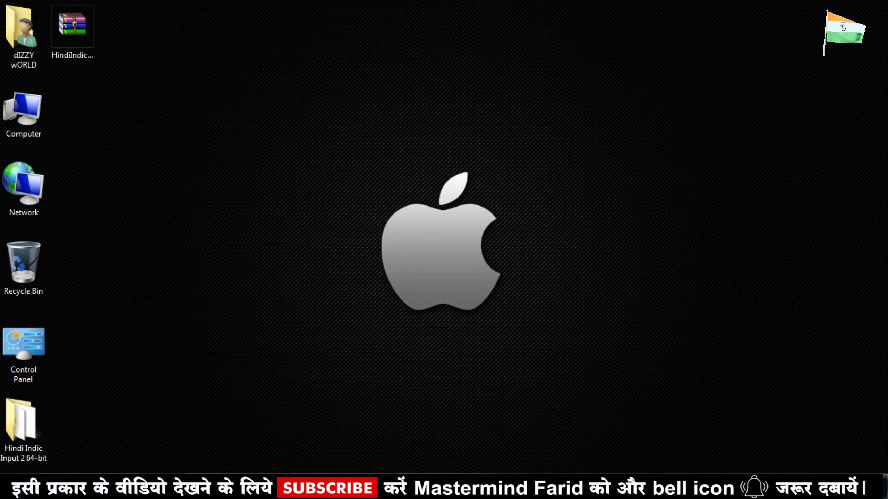
Open the Text Services and Input Languages settings through Region and Language in Control Panel
key("super")
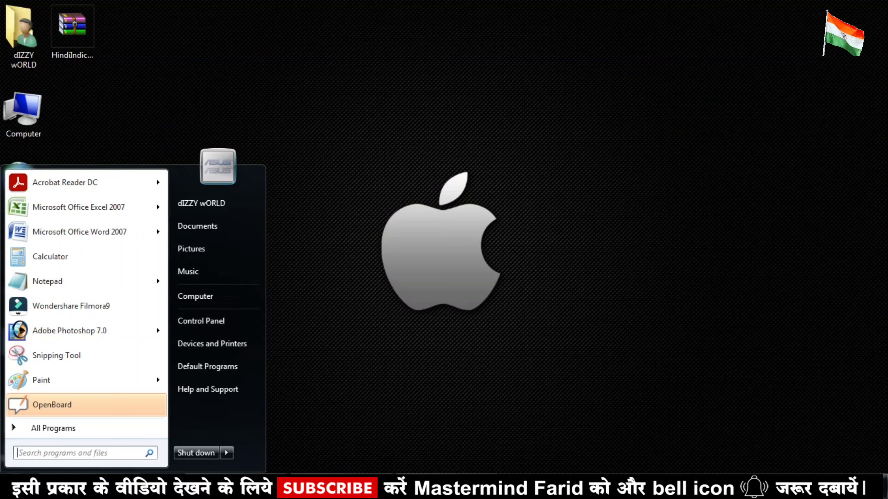
left_click(207, 326)
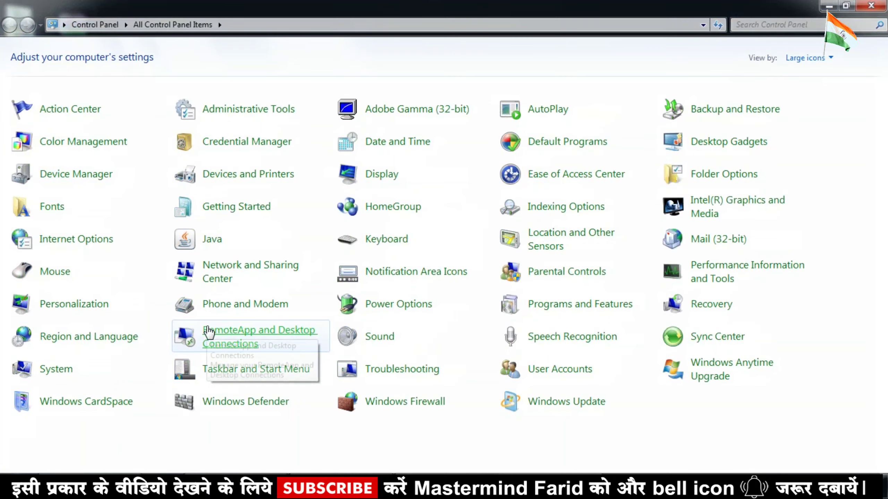
left_click(104, 338)
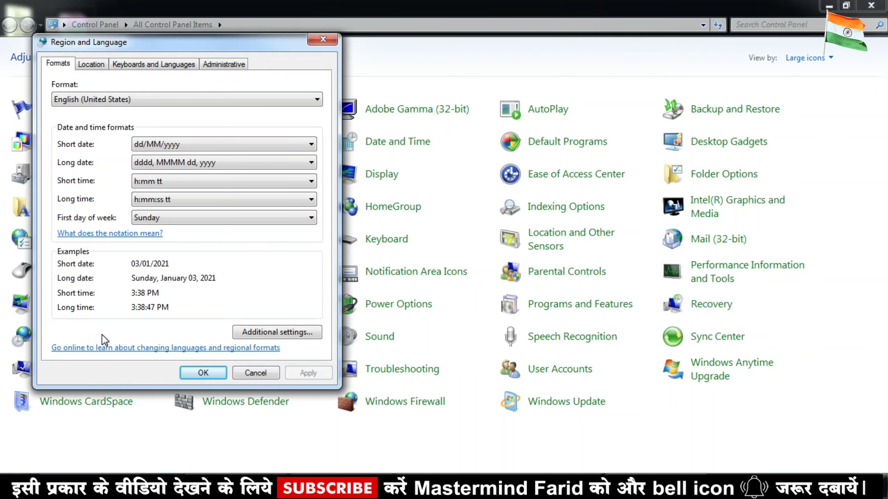
left_click_drag(130, 44, 263, 81)
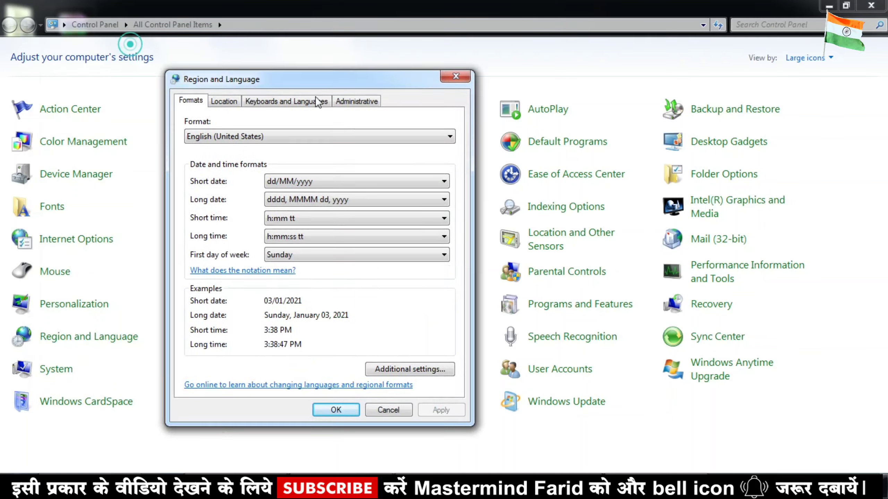
left_click_drag(317, 102, 363, 95)
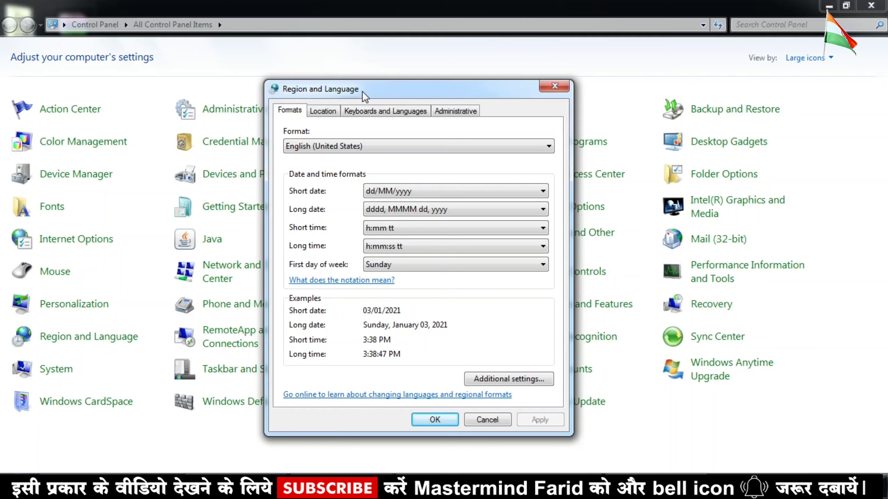
left_click(405, 116)
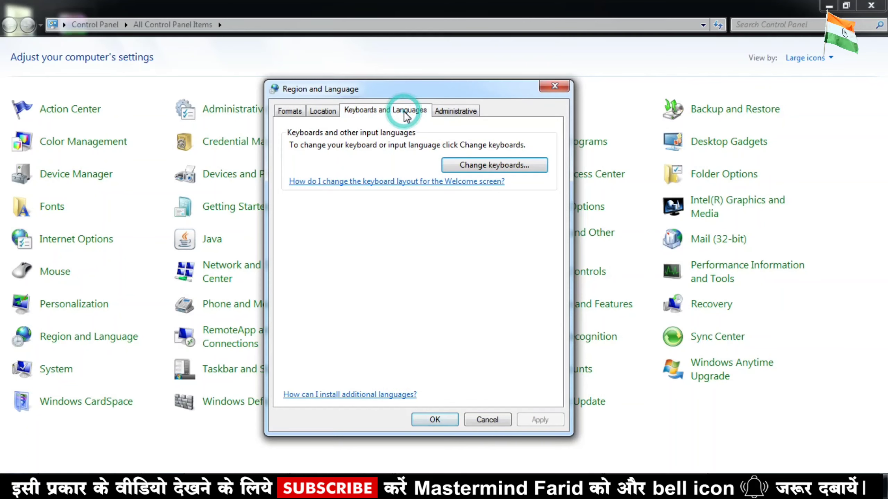
left_click(507, 169)
left_click_drag(249, 63, 459, 106)
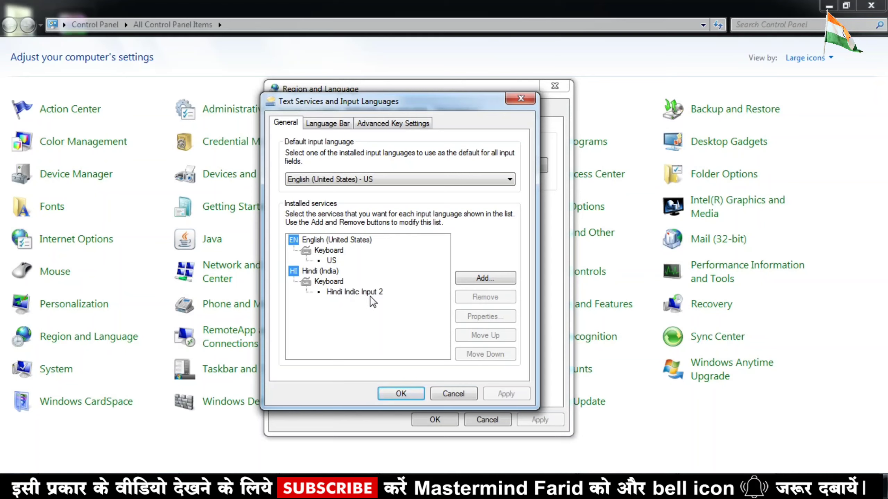
Check whether Hindi Indic Input 2 is enabled under Hindi (India) in the list of input languages that can be added
left_click(486, 278)
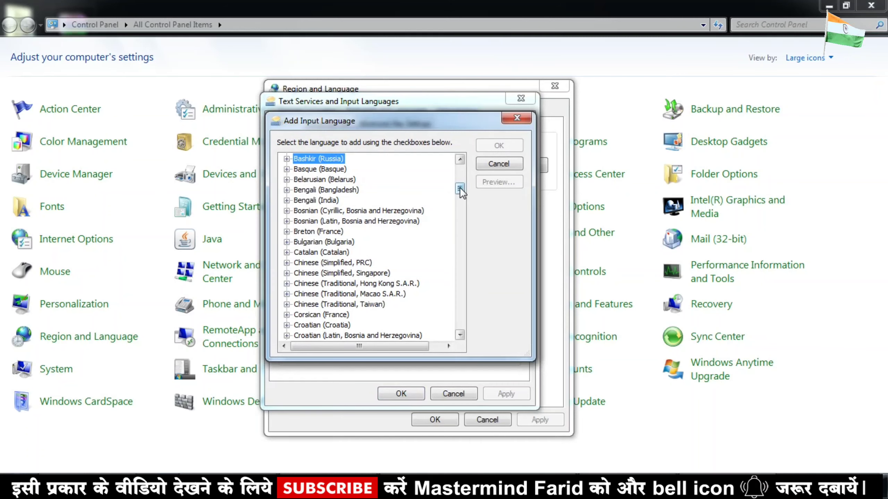
left_click_drag(460, 186, 464, 239)
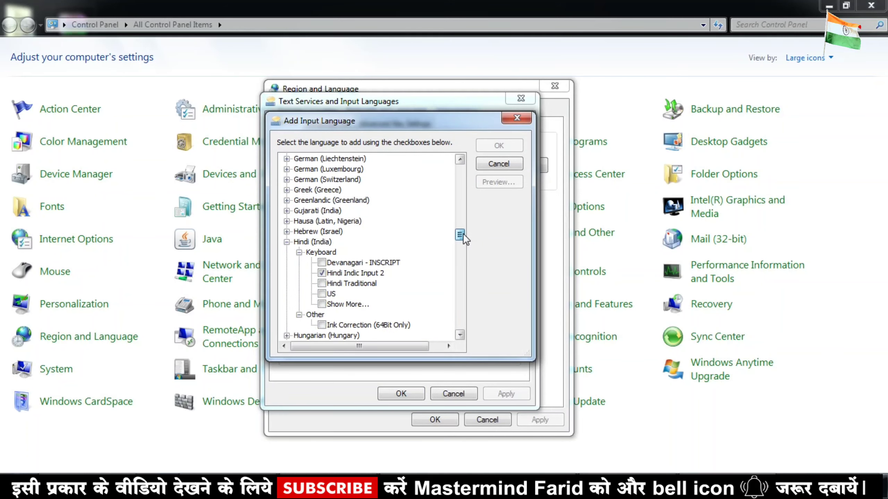
left_click(287, 242)
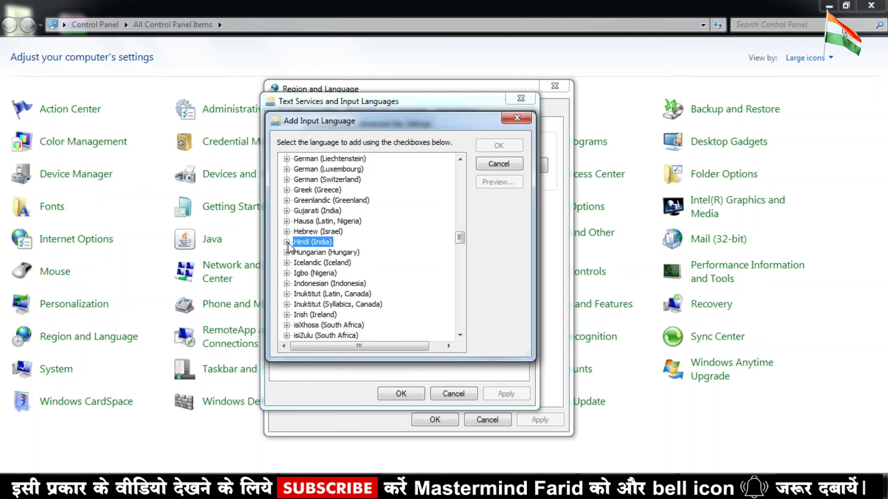
left_click(287, 241)
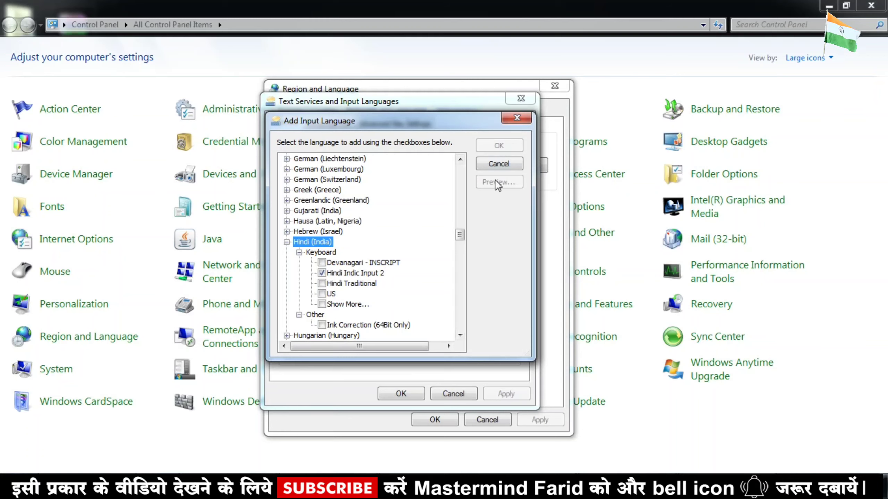
left_click(499, 146)
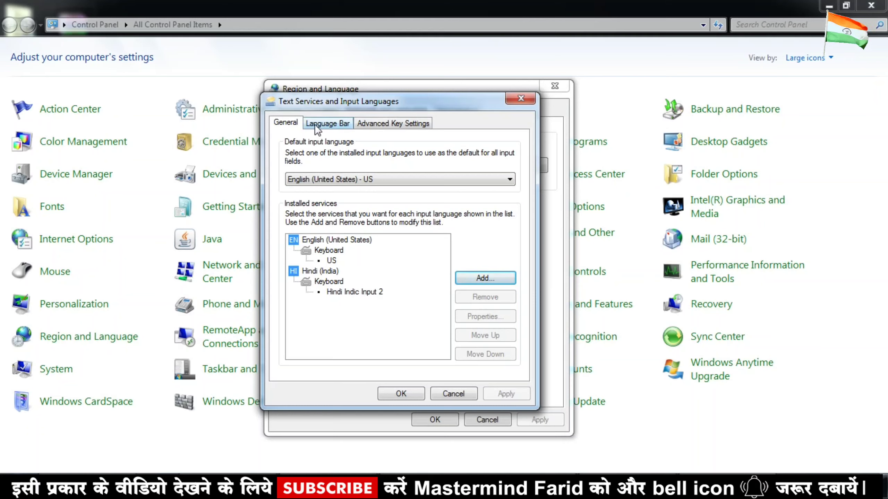
Set the Language Bar to Floating On Desktop, apply the change and close the language settings
left_click(330, 128)
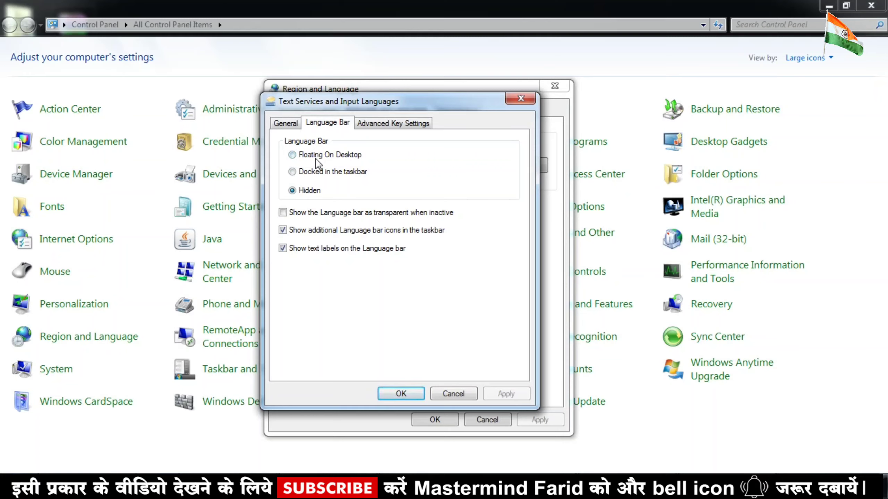
left_click(293, 158)
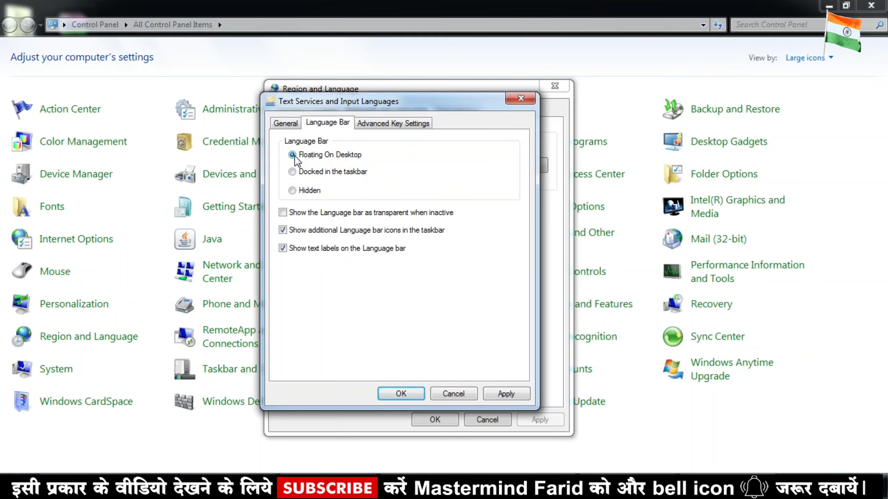
left_click(506, 394)
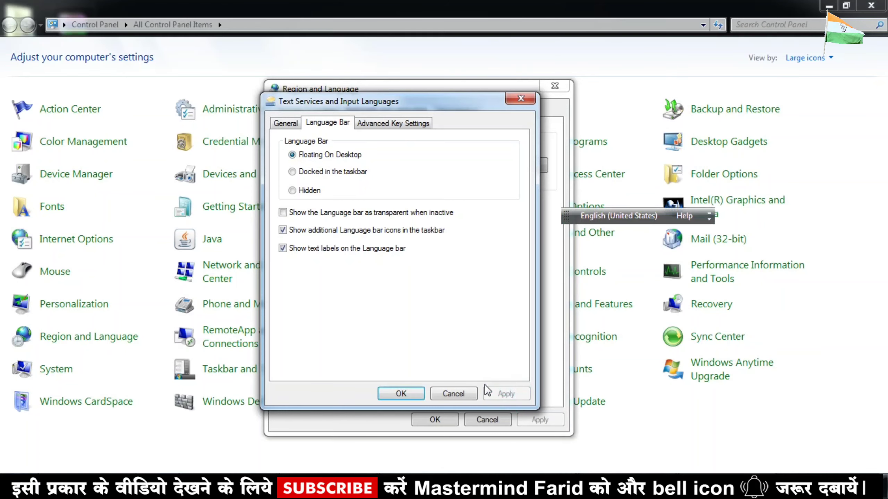
left_click(401, 395)
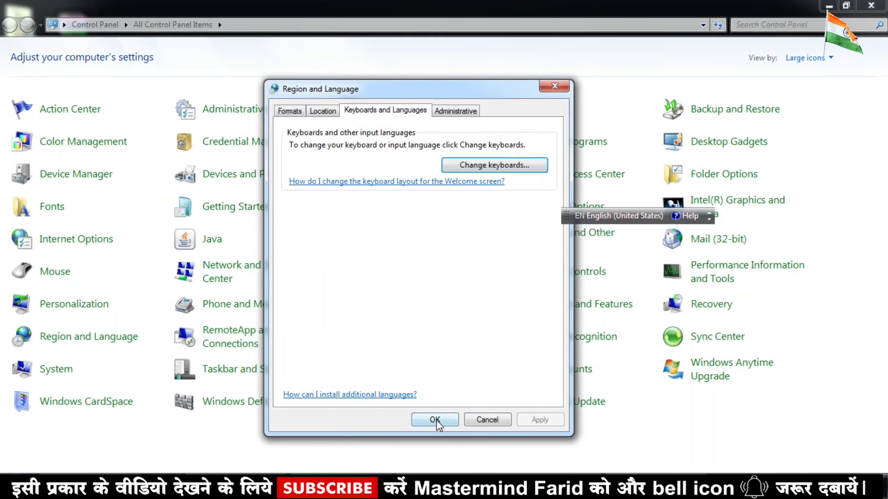
left_click(435, 420)
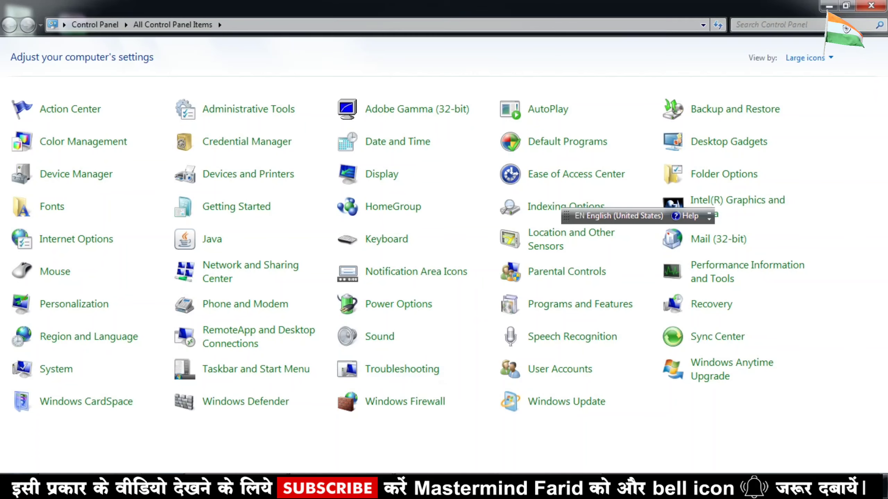
Switch to the blank Microsoft Word document, change the input language to Hindi (India) and enter the channel name in Hindi
key("alt+Tab")
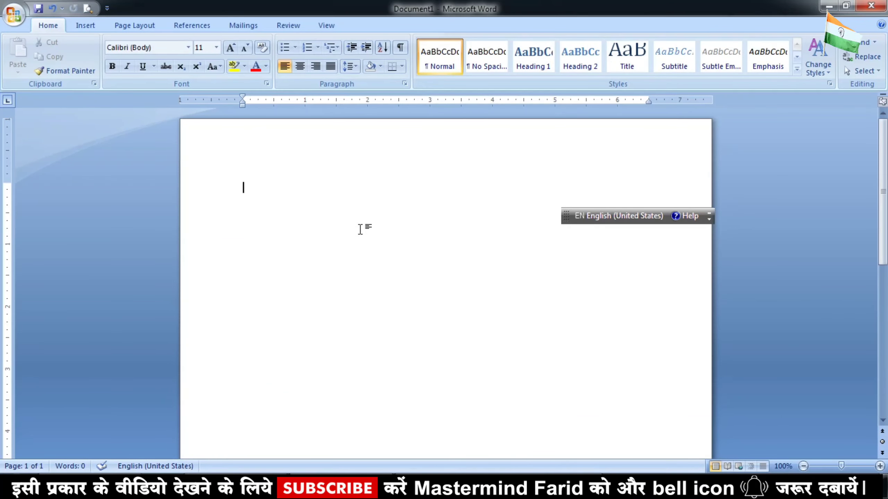
key("alt+shift")
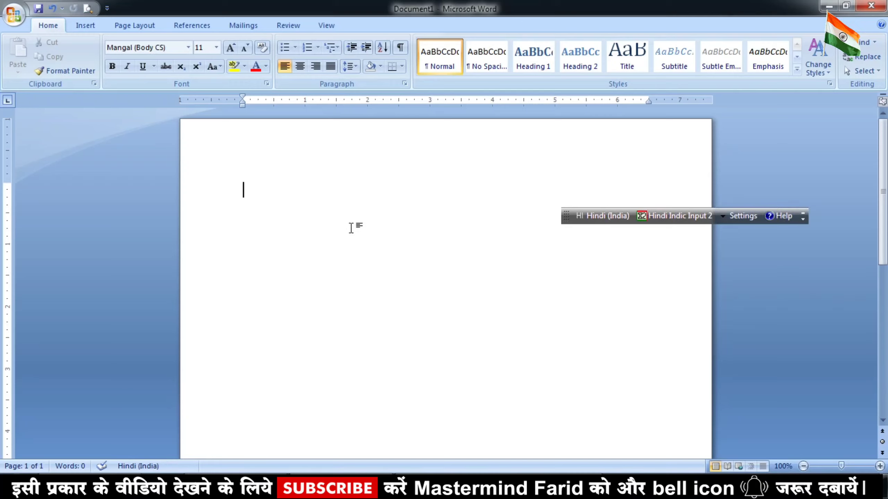
type("मास्")
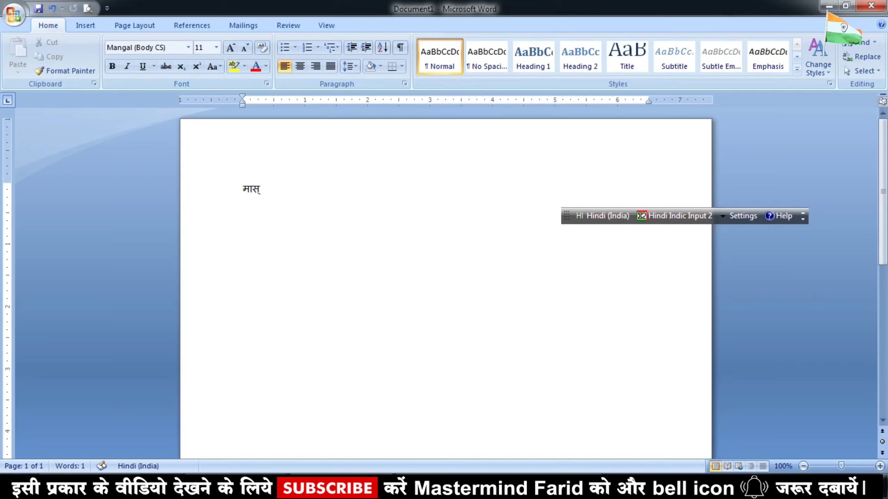
type("टरमाइंड फरीद")
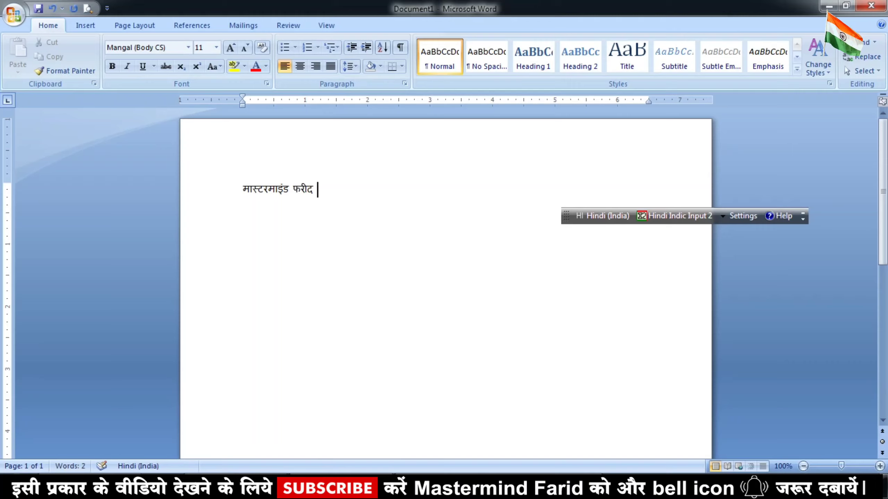
Select Hindi (India) as the input language and Hindi Indic Input 2 as its input method on the floating language bar
left_click(674, 216)
left_click(615, 215)
left_click(608, 216)
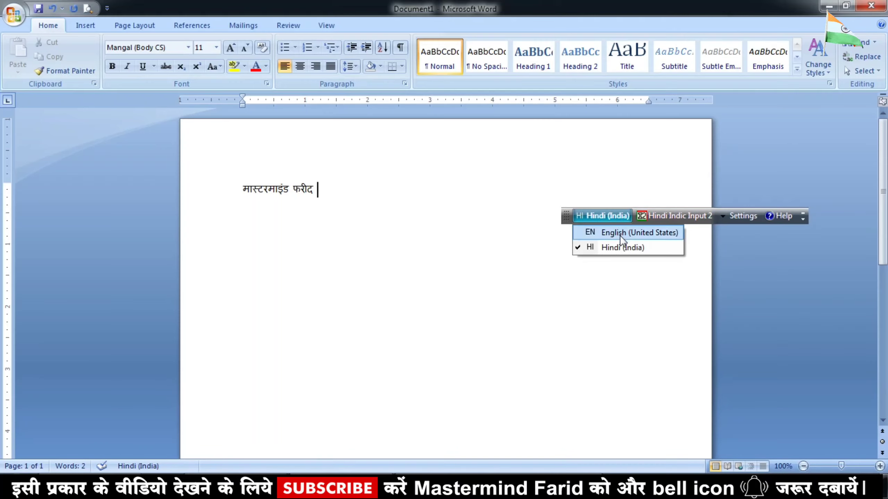
left_click(620, 188)
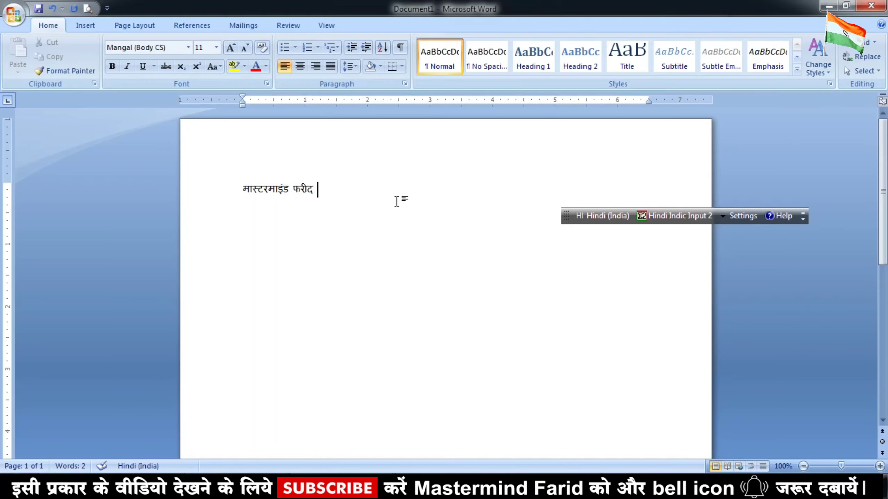
left_click(608, 216)
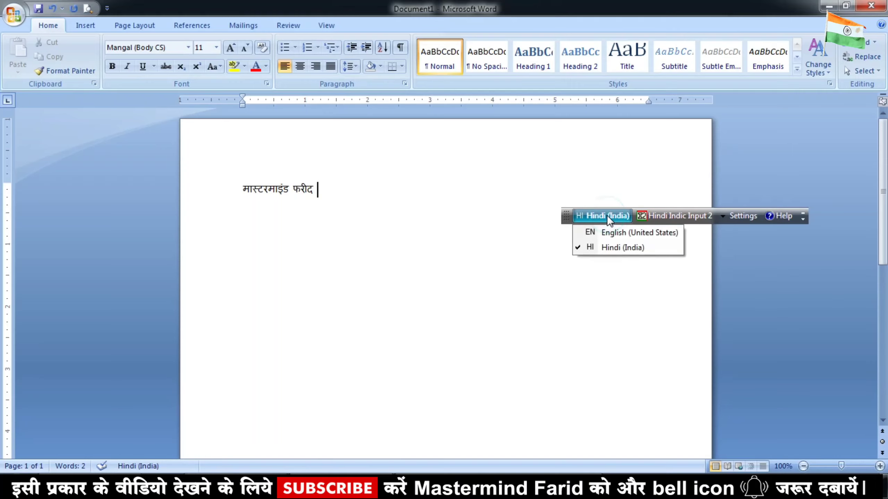
left_click(618, 249)
left_click(703, 218)
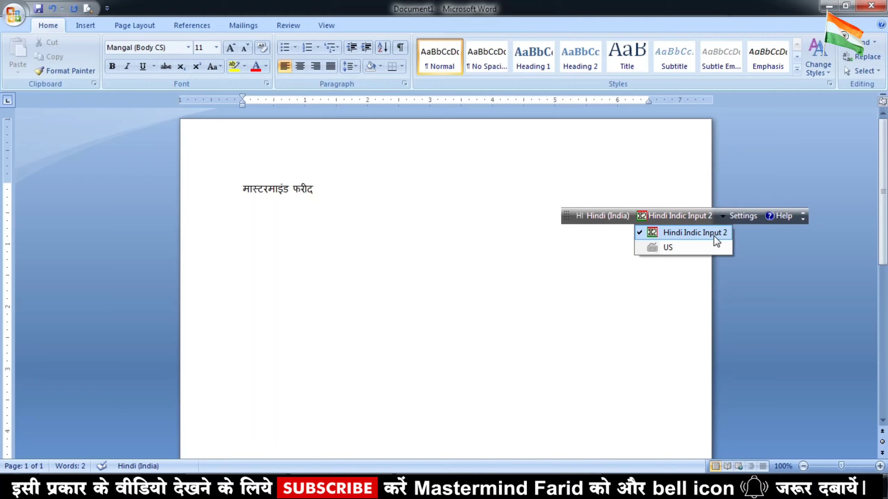
left_click(708, 233)
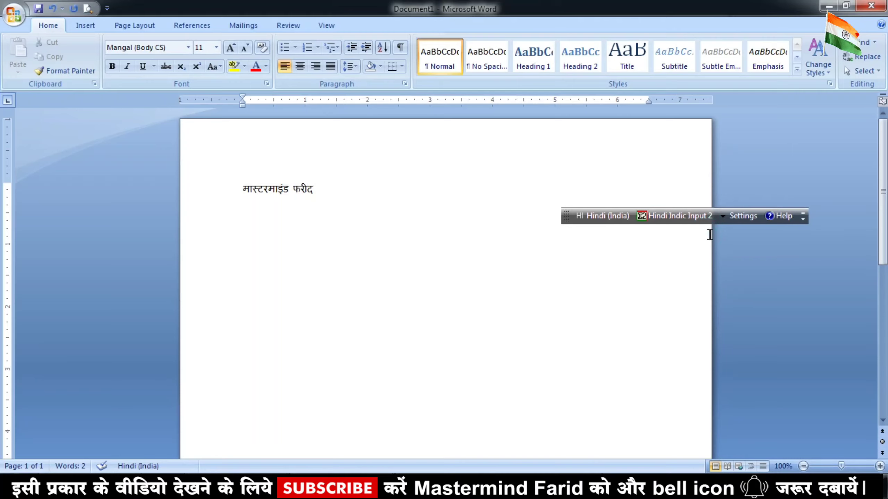
Set the Hindi Indic Input 2 keyboard layout to Hindi Remington (GAIL)
left_click(745, 217)
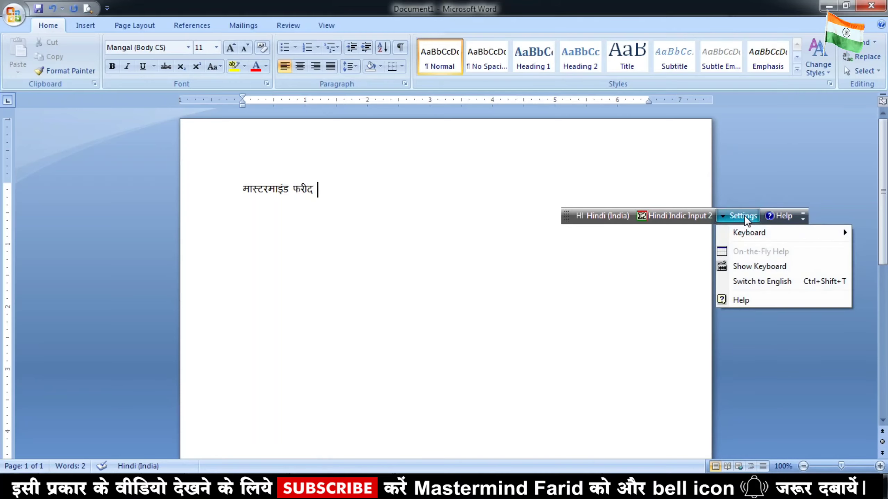
mouse_move(748, 238)
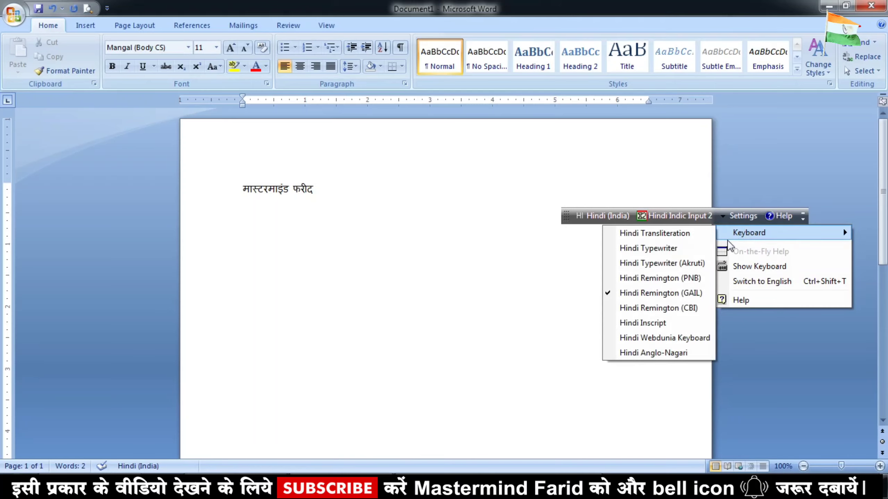
left_click(743, 234)
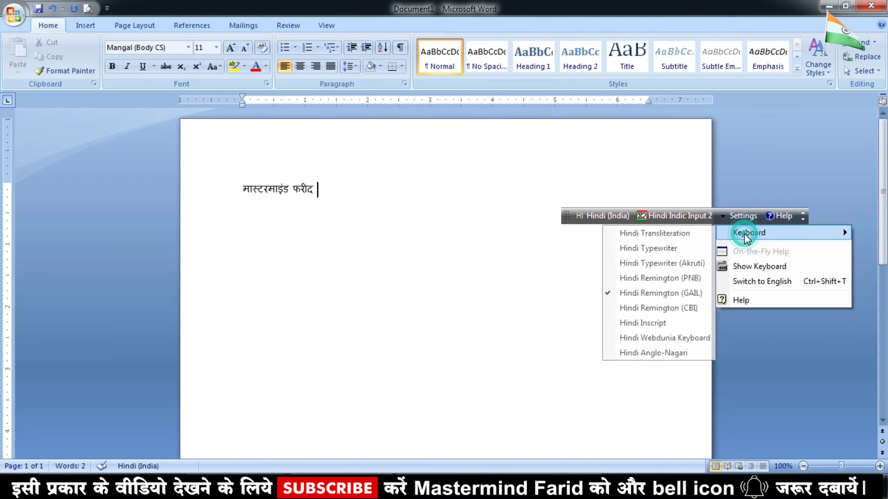
left_click(686, 294)
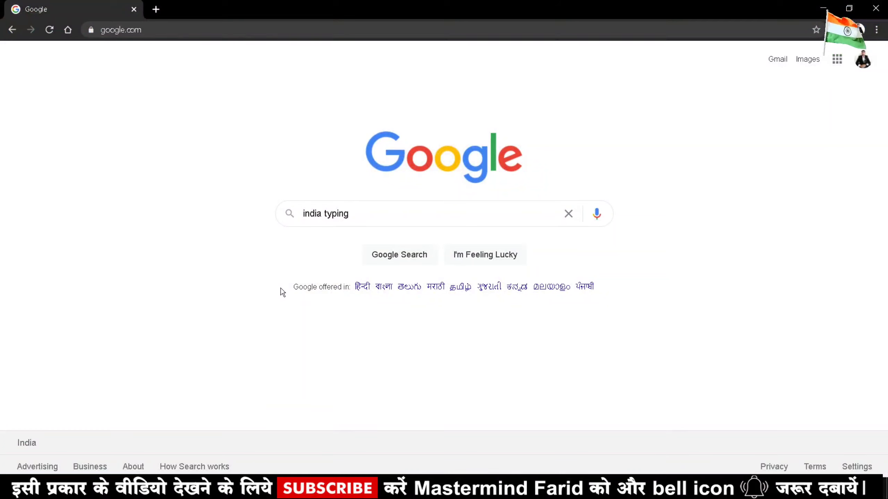
In Chrome, search Google for "india typing" and open the India Typing site's Hindi Typing Software download list
left_click(398, 216)
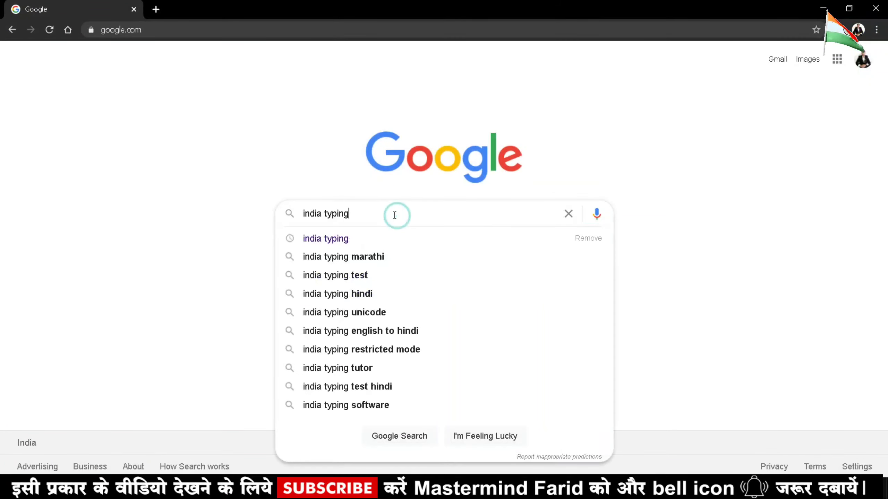
key("Return")
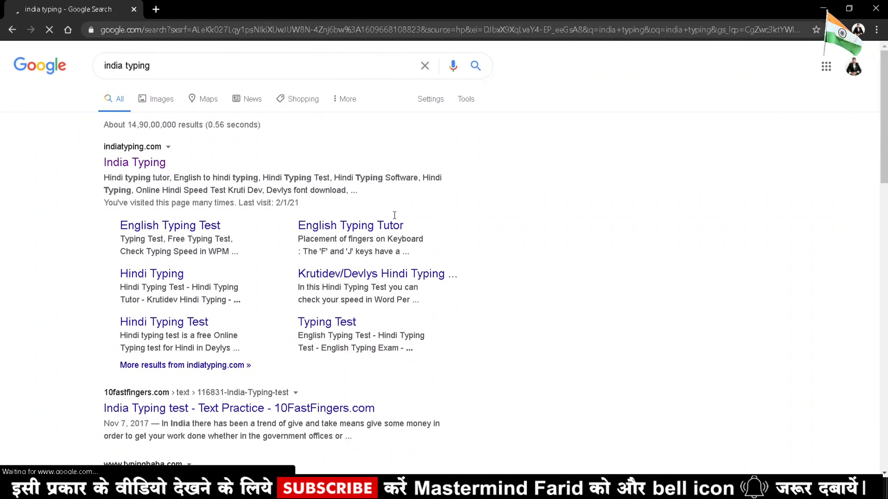
left_click(148, 165)
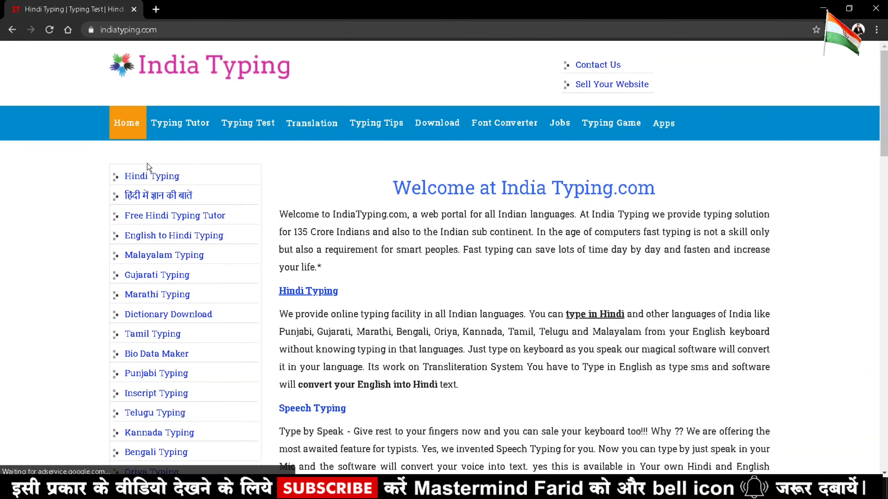
mouse_move(430, 123)
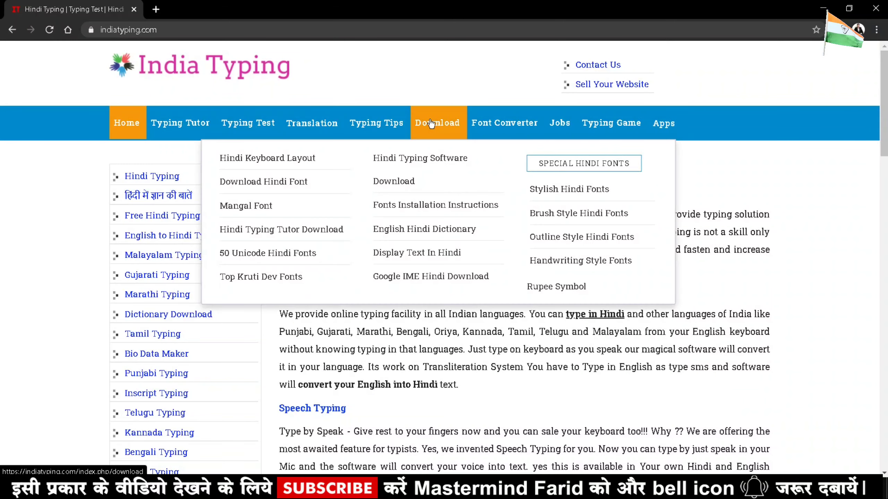
left_click(401, 167)
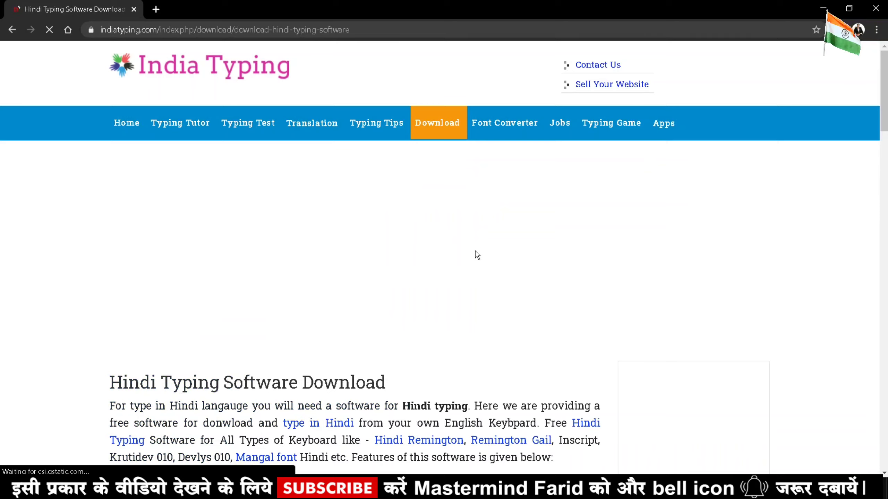
scroll(477, 254, "down", 15)
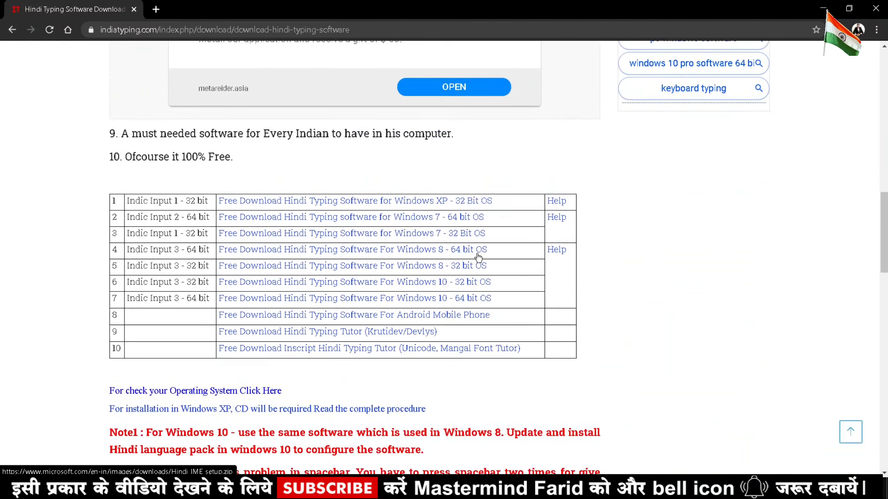
scroll(478, 257, "down", 2)
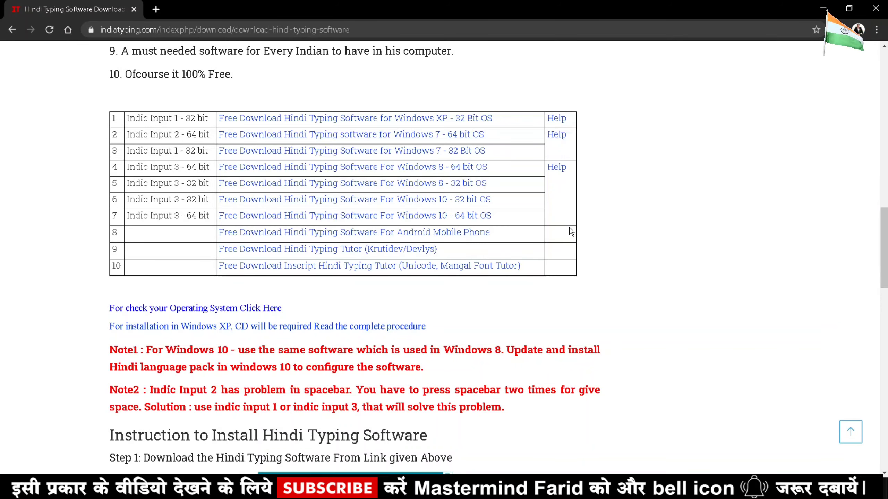
Open the properties of This PC to check the system type and the Windows edition
left_click(823, 8)
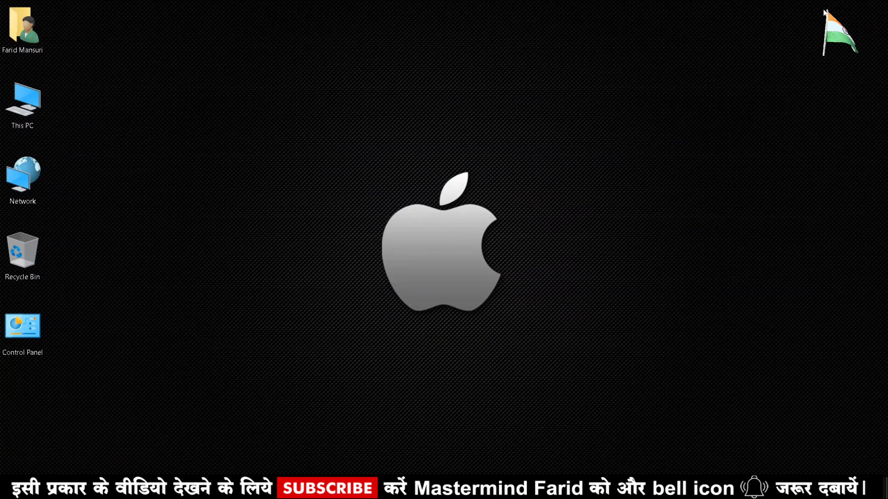
right_click(20, 96)
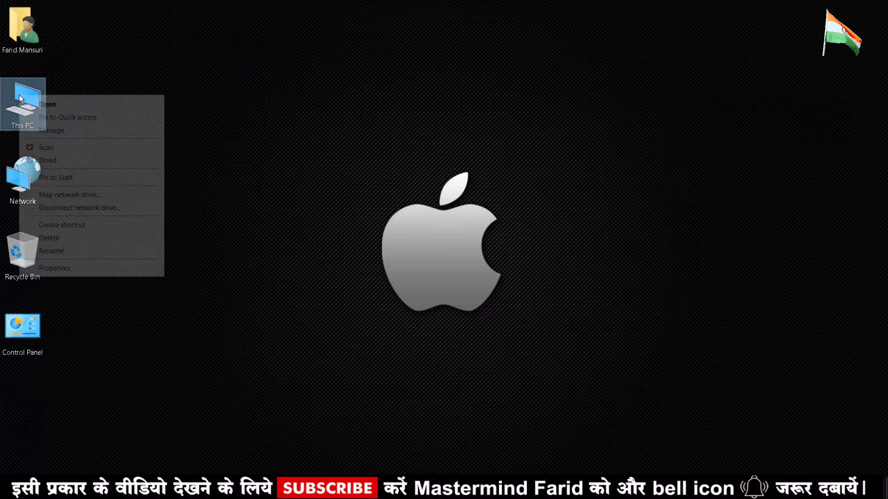
left_click(69, 269)
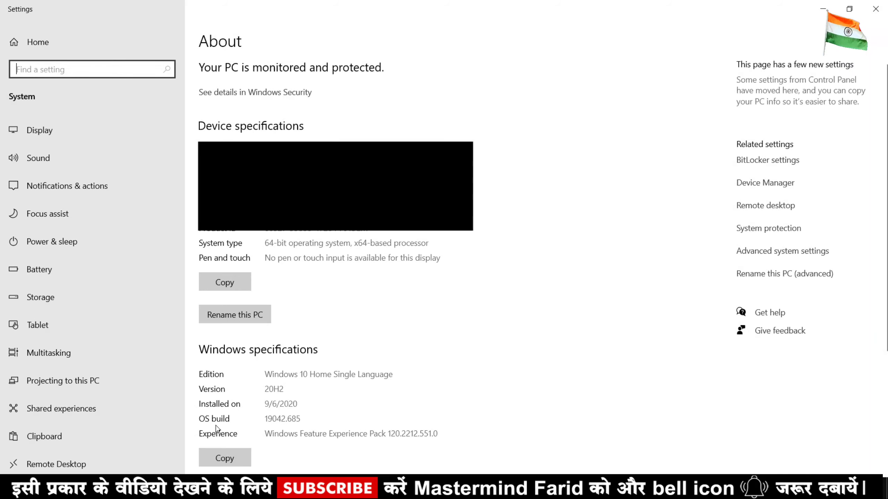
Return to Chrome, download the Hindi typing software for Windows 10 64-bit (Indic Input 3) and show the downloaded zip in its folder
key("alt+Tab")
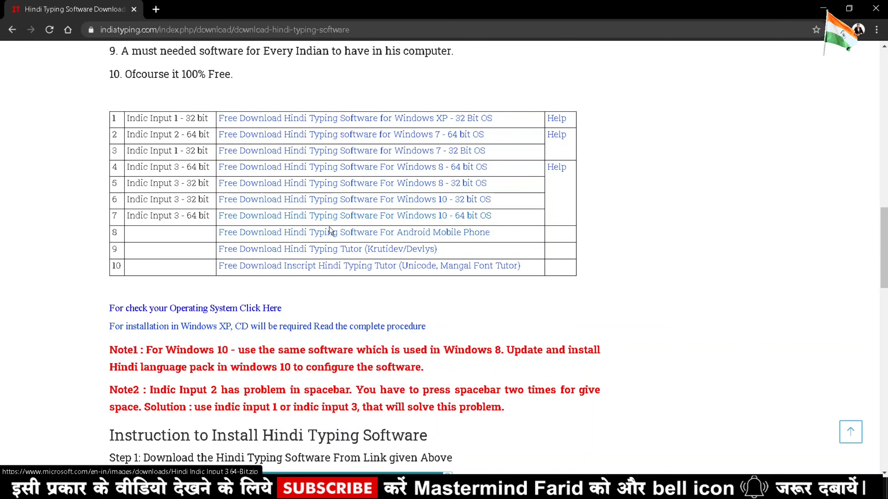
left_click(340, 217)
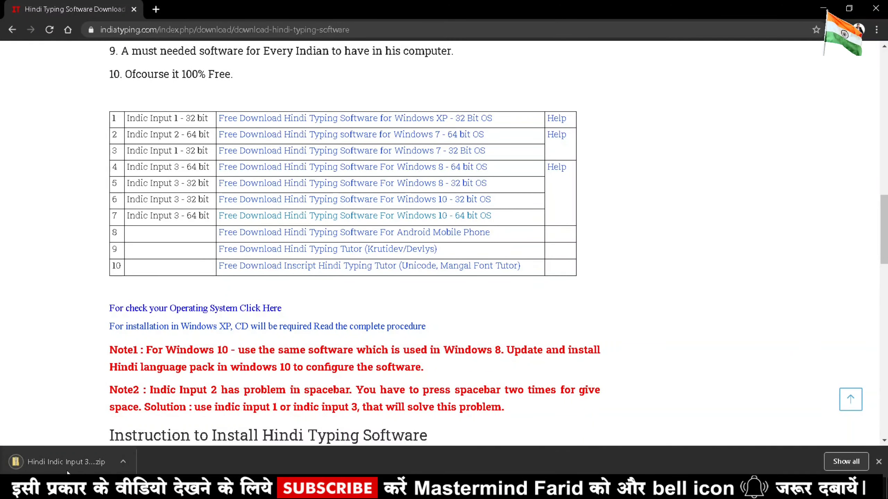
key("ctrl+j")
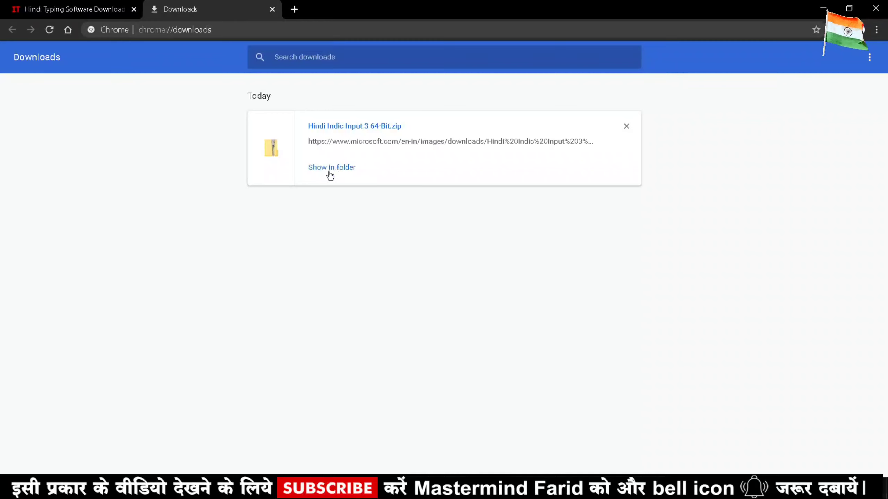
left_click(338, 168)
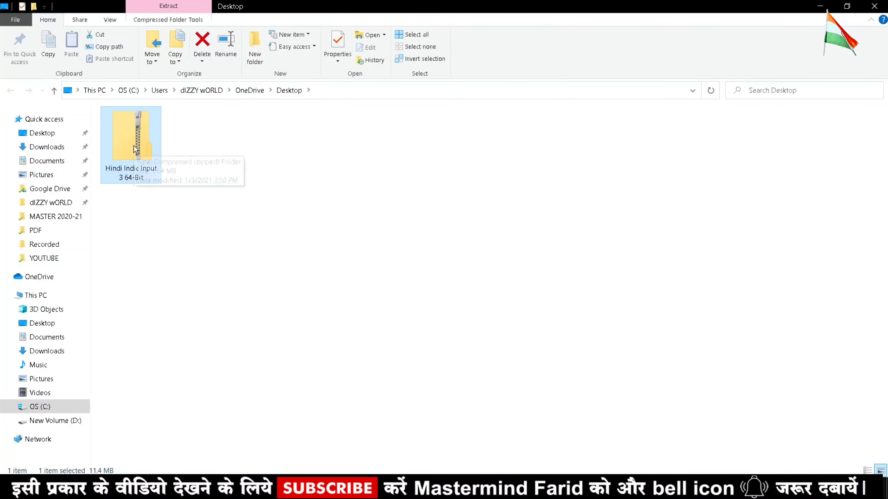
Extract the Hindi Indic Input 3 64-Bit zip archive
right_click(122, 123)
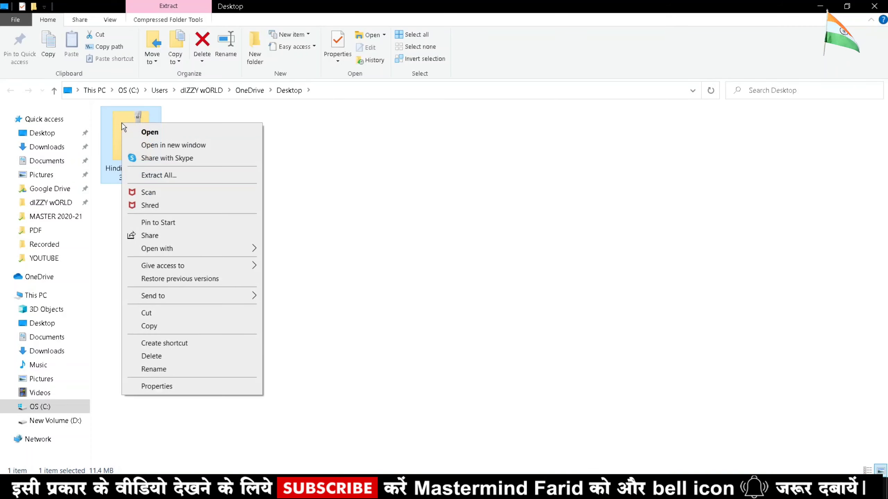
left_click(163, 175)
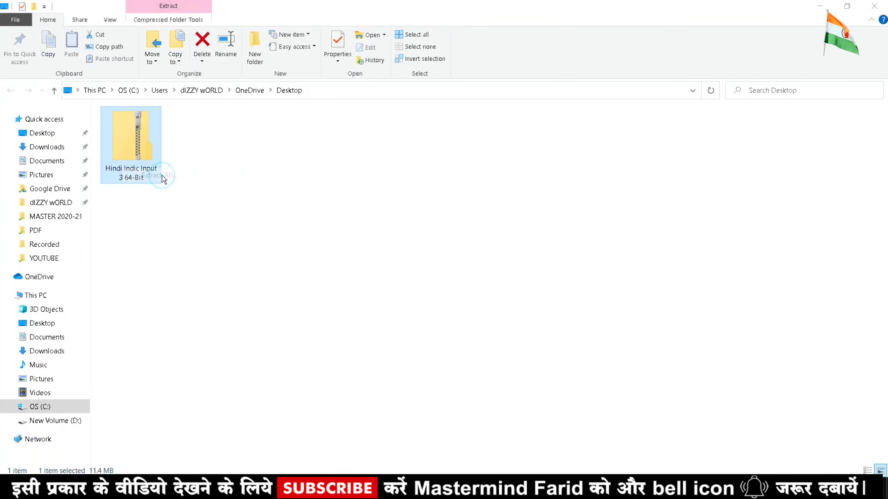
left_click(536, 362)
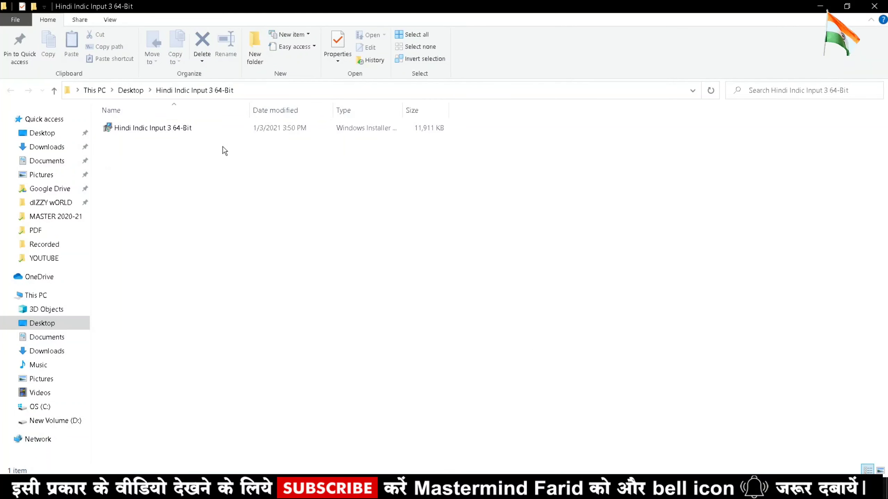
Run the Hindi Indic Input 3 64-Bit installer and install it for everyone in the default folder
double_click(147, 128)
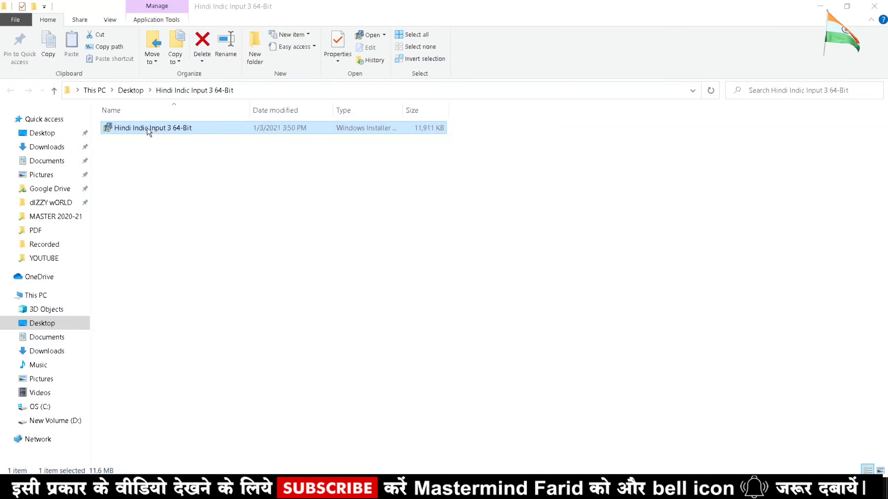
left_click(554, 341)
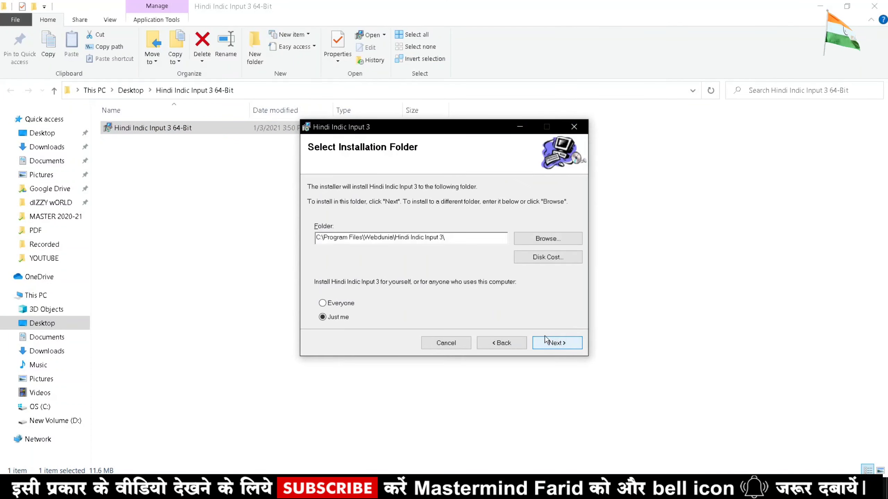
left_click(323, 303)
left_click(572, 344)
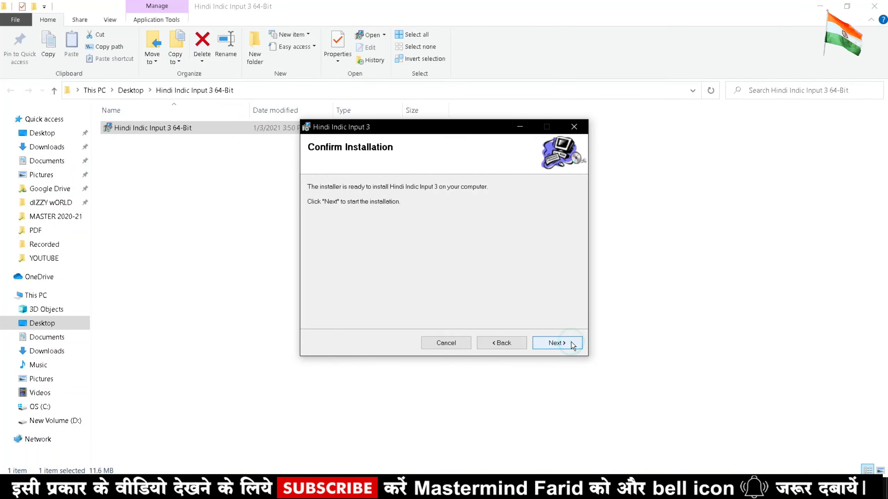
left_click(566, 343)
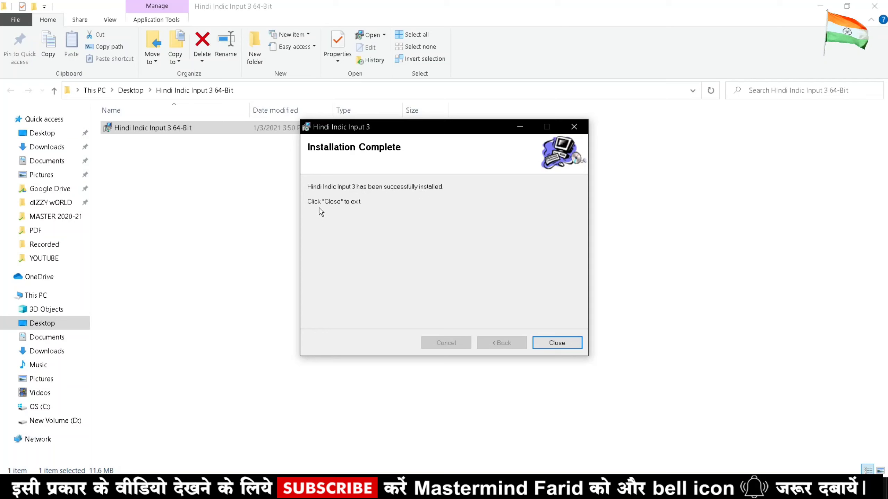
left_click(570, 342)
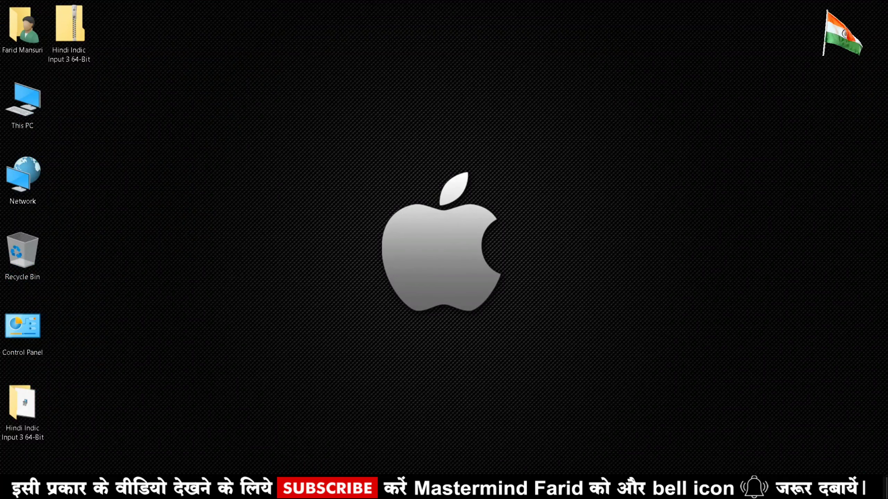
Find and open Word, and create a blank document
key("super")
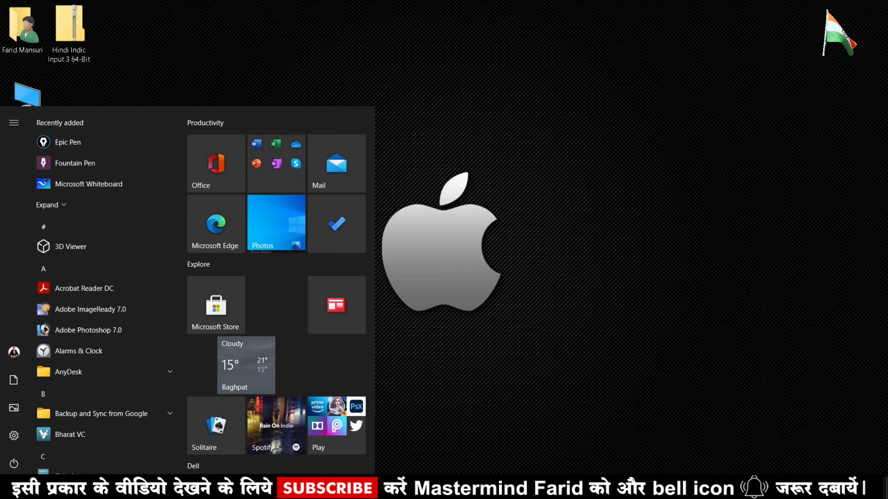
type("word")
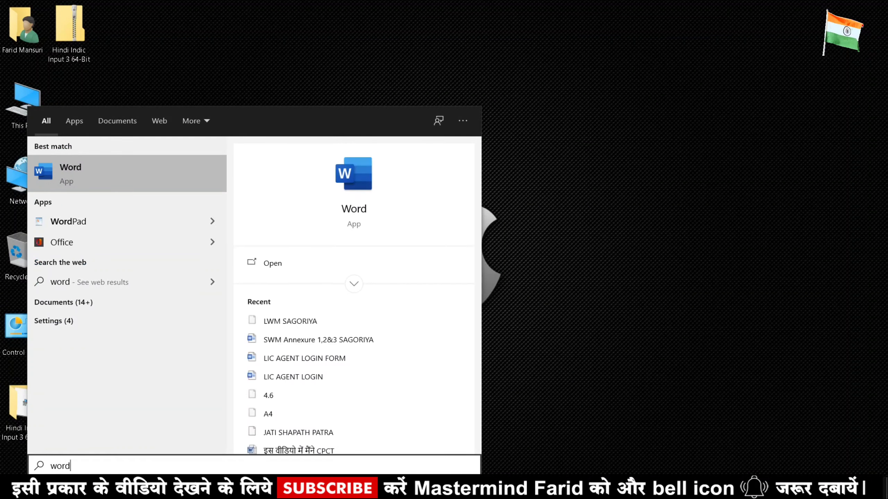
key("Return")
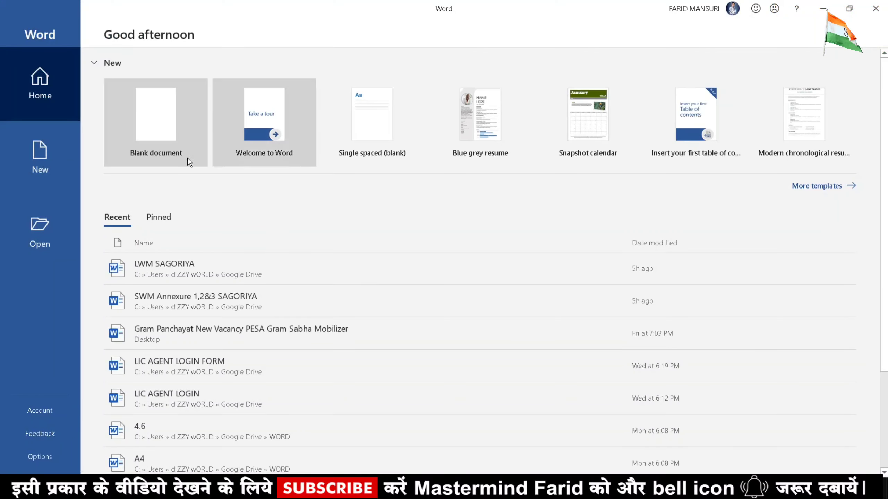
left_click(187, 159)
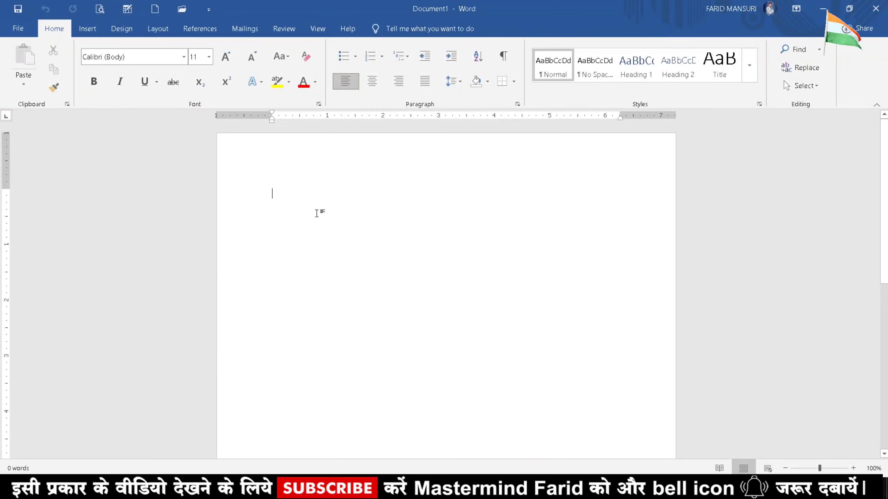